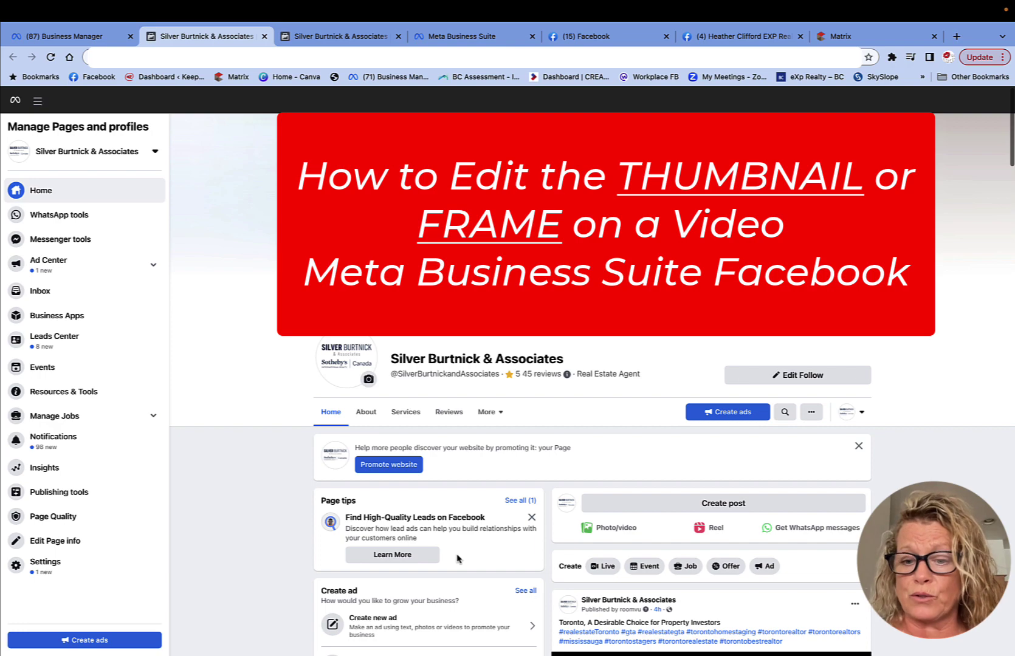
Step: Start a new post on the business page and open the Meta Business Suite planner from it
scroll(458, 558, down, 12)
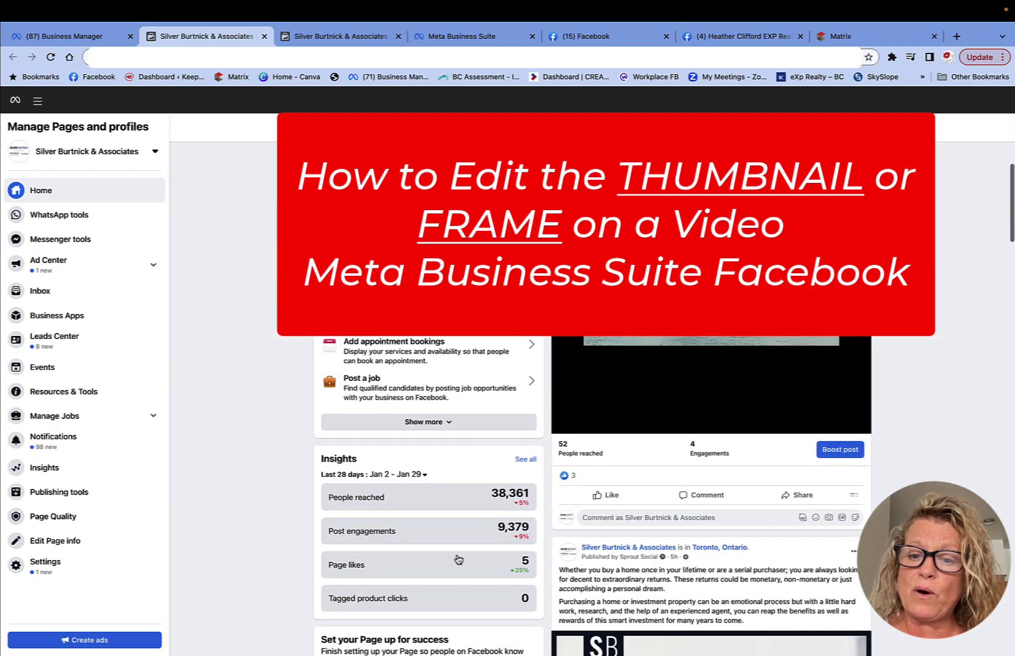
scroll(458, 556, down, 10)
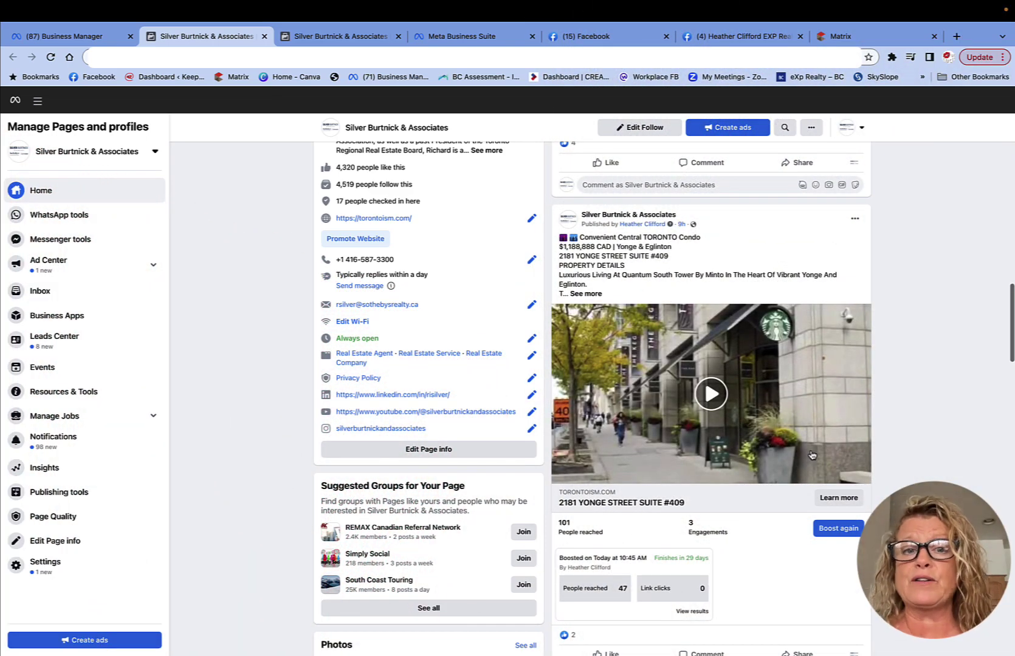
scroll(766, 274, up, 15)
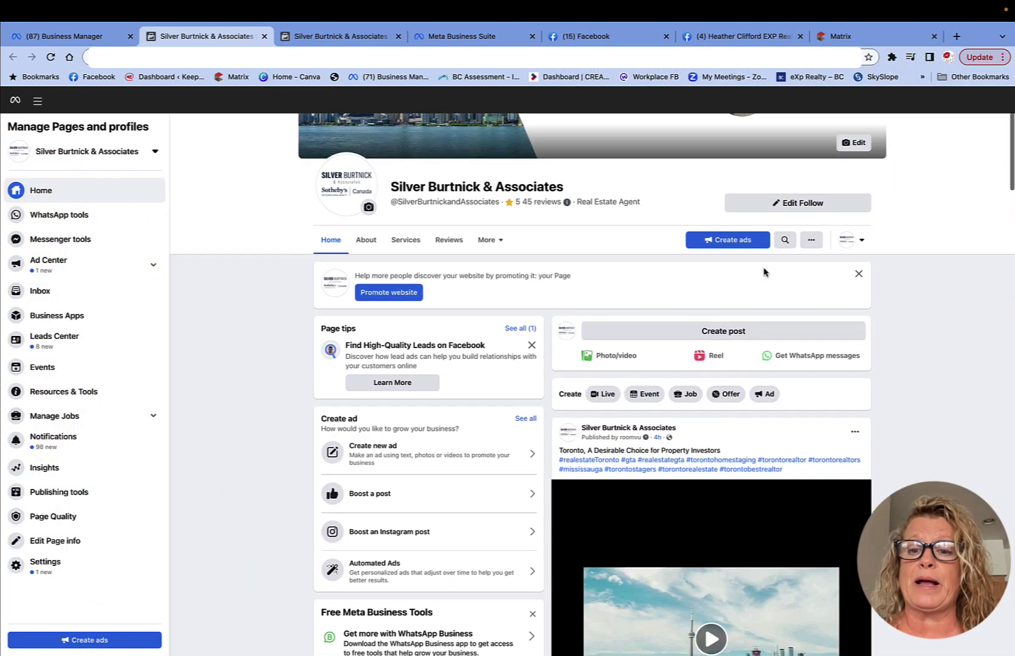
scroll(765, 273, up, 3)
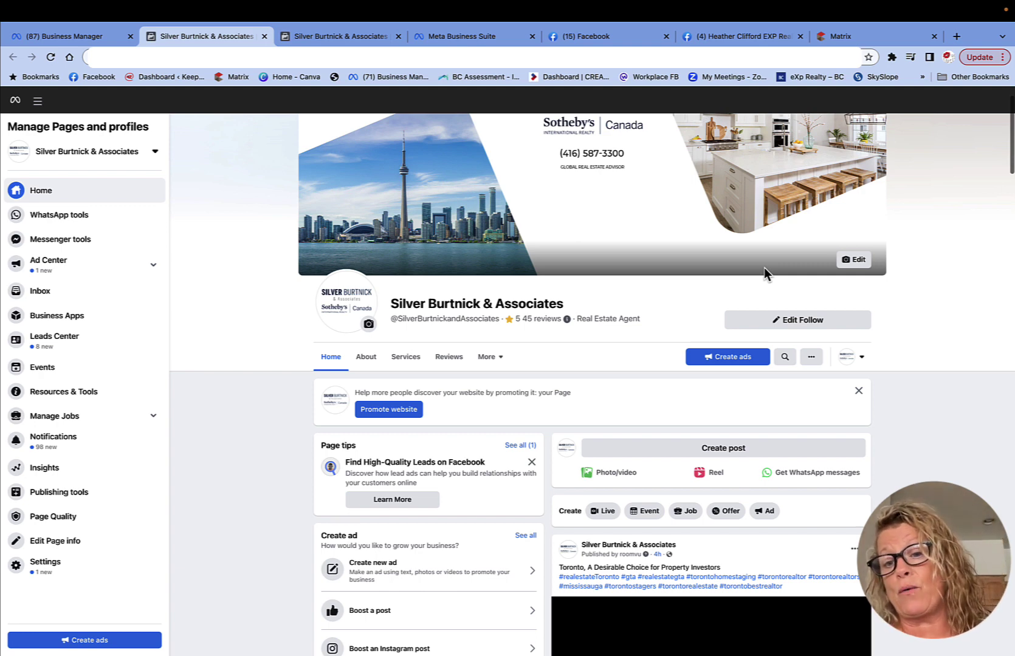
click(725, 447)
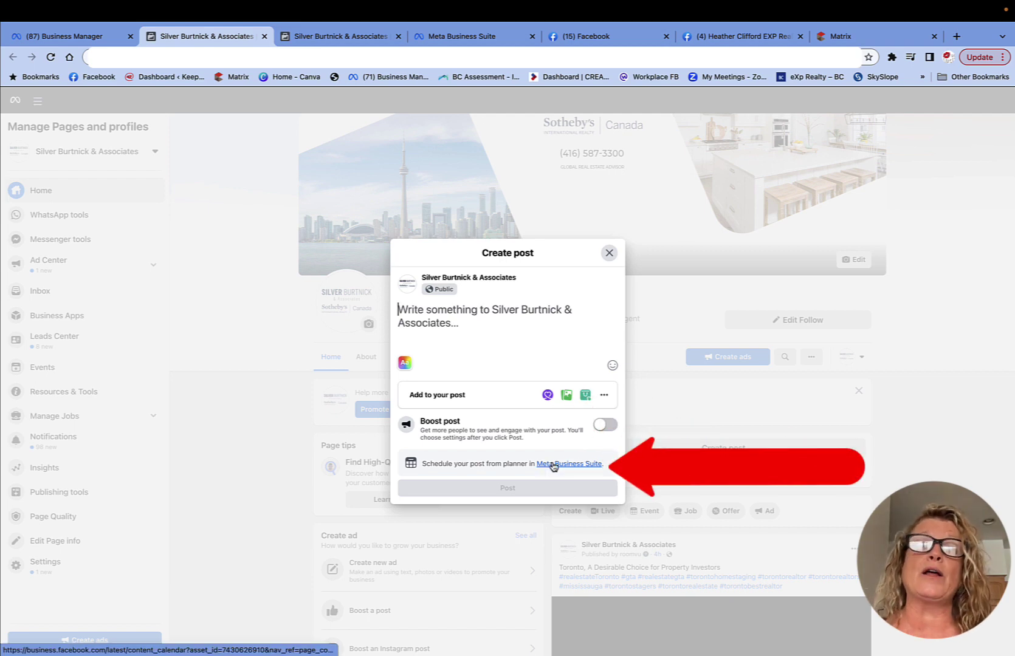
click(553, 464)
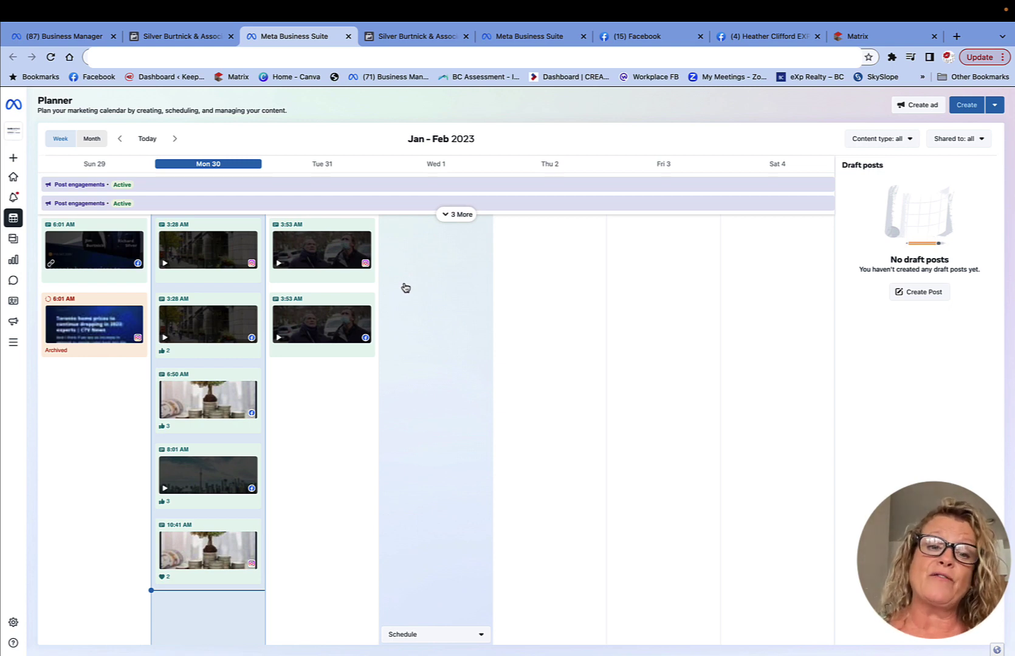
Step: Open the Facebook video post planned for Tue 31 at 3:53 AM for editing and review its media options
click(332, 327)
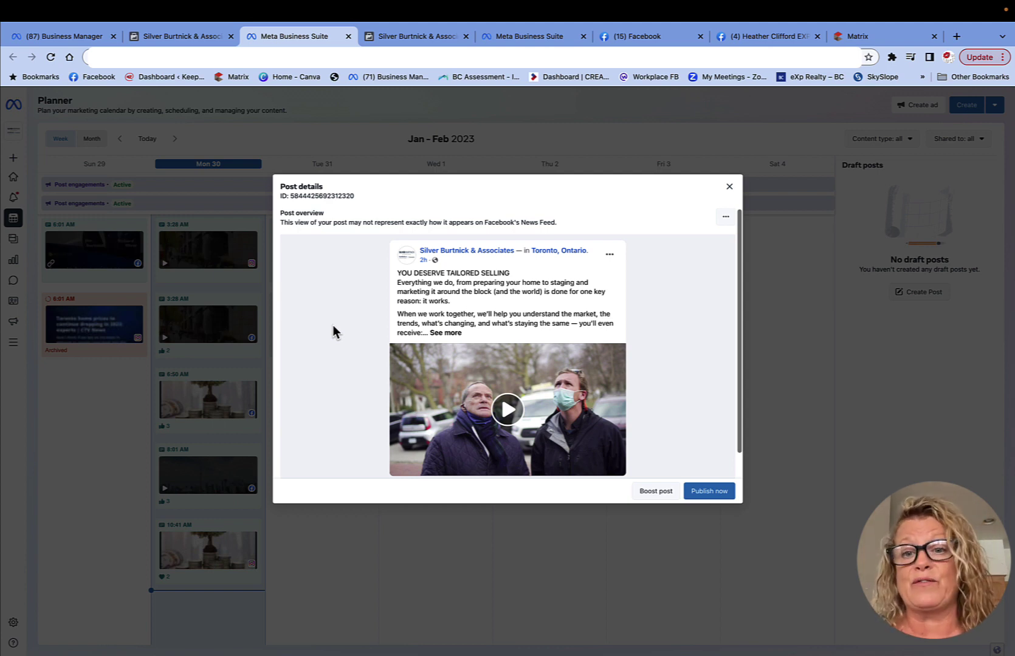
click(726, 219)
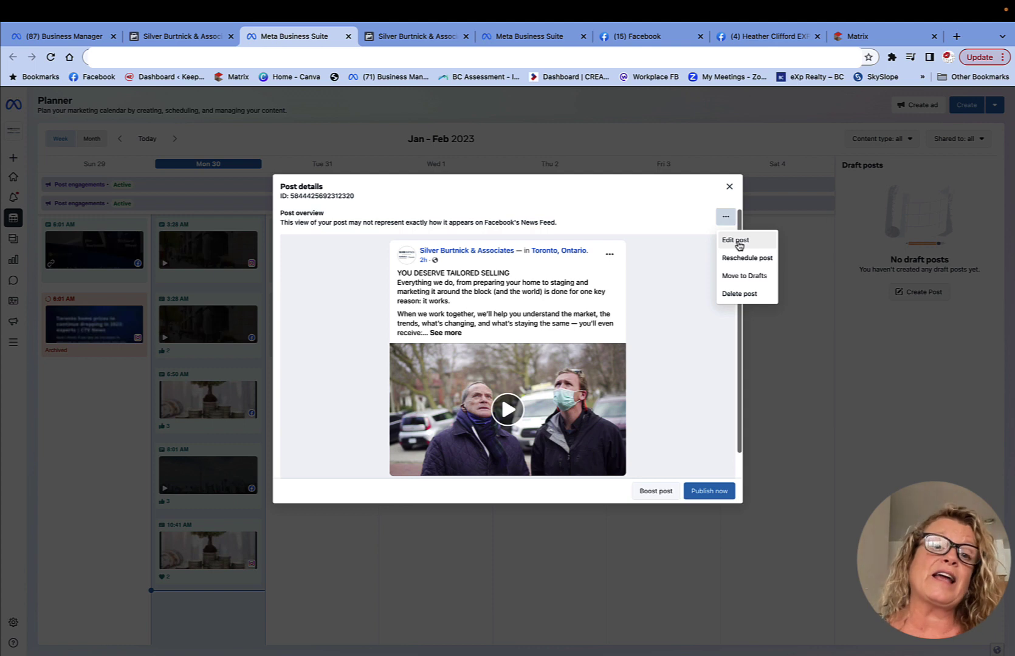
click(737, 240)
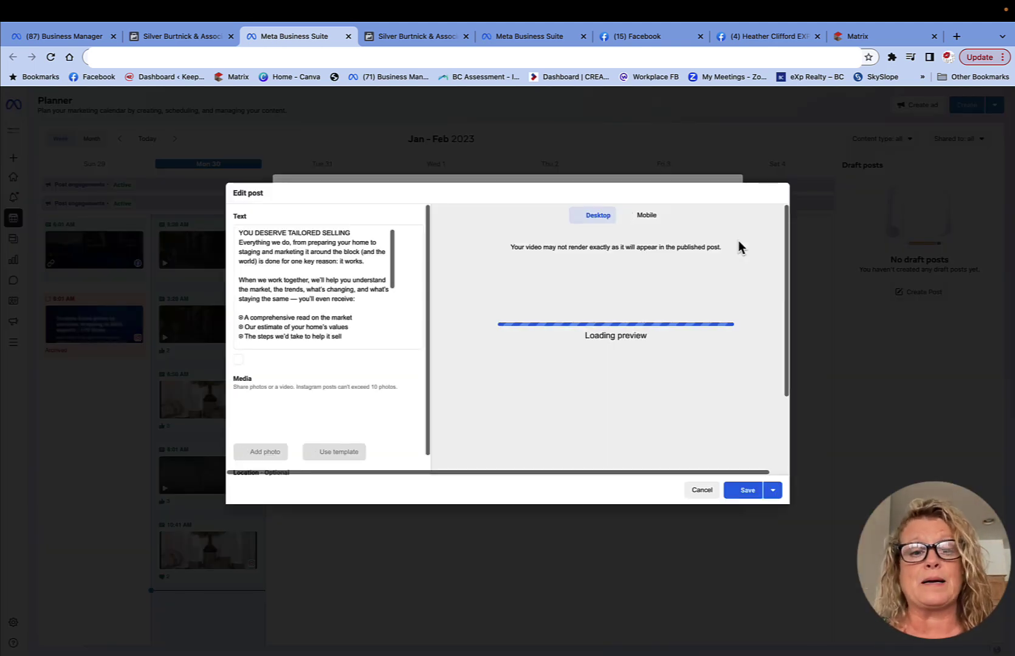
scroll(367, 387, down, 2)
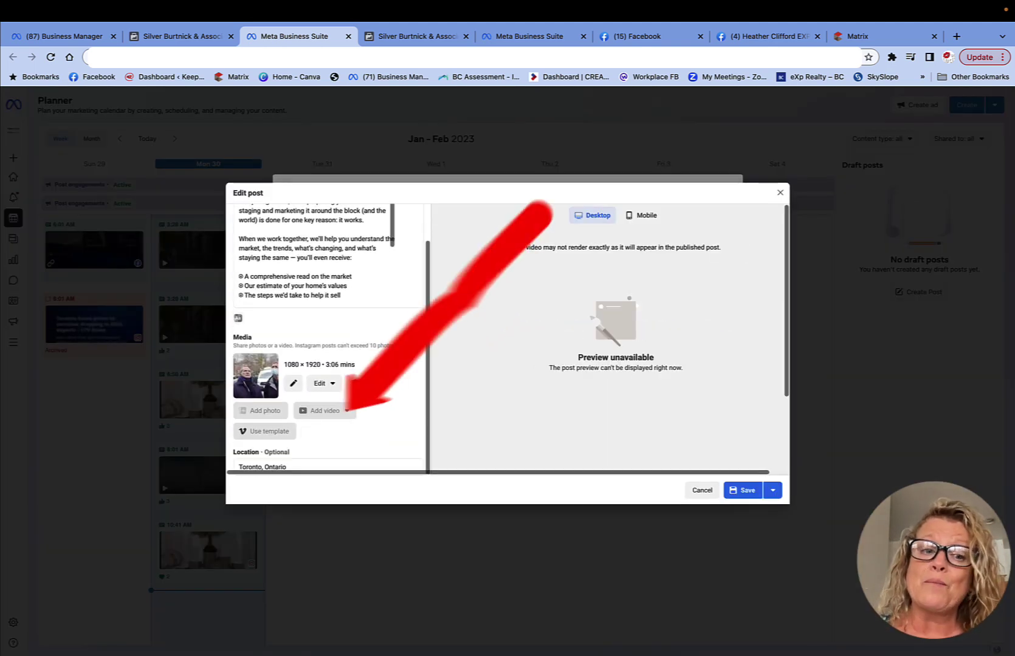
scroll(366, 386, up, 2)
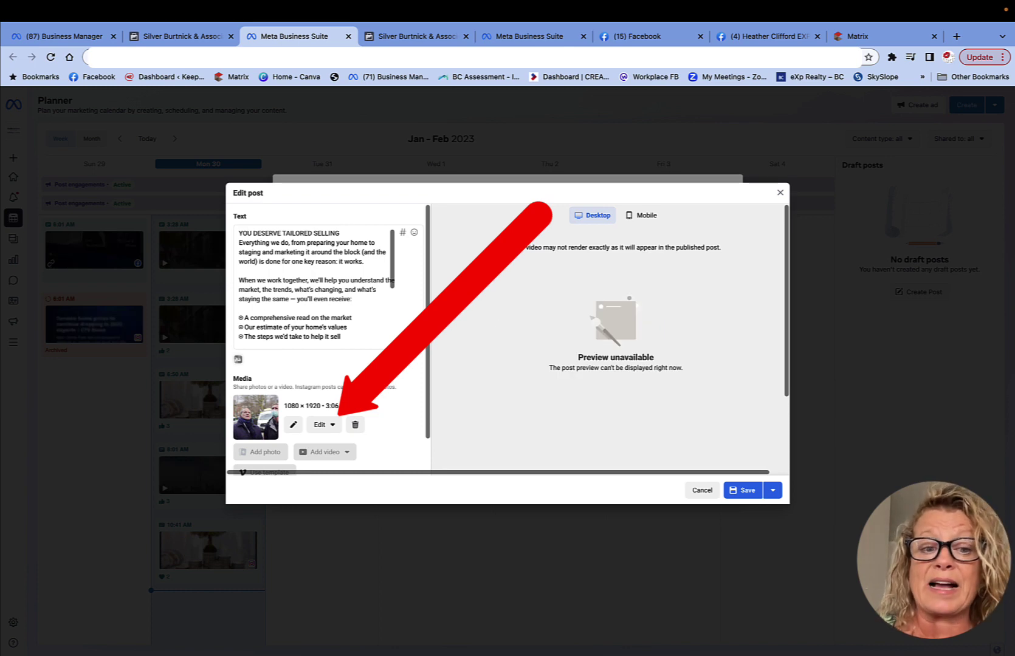
Step: Try to change the scheduled post's video, cancel the file selection, and discard the post edit
click(322, 429)
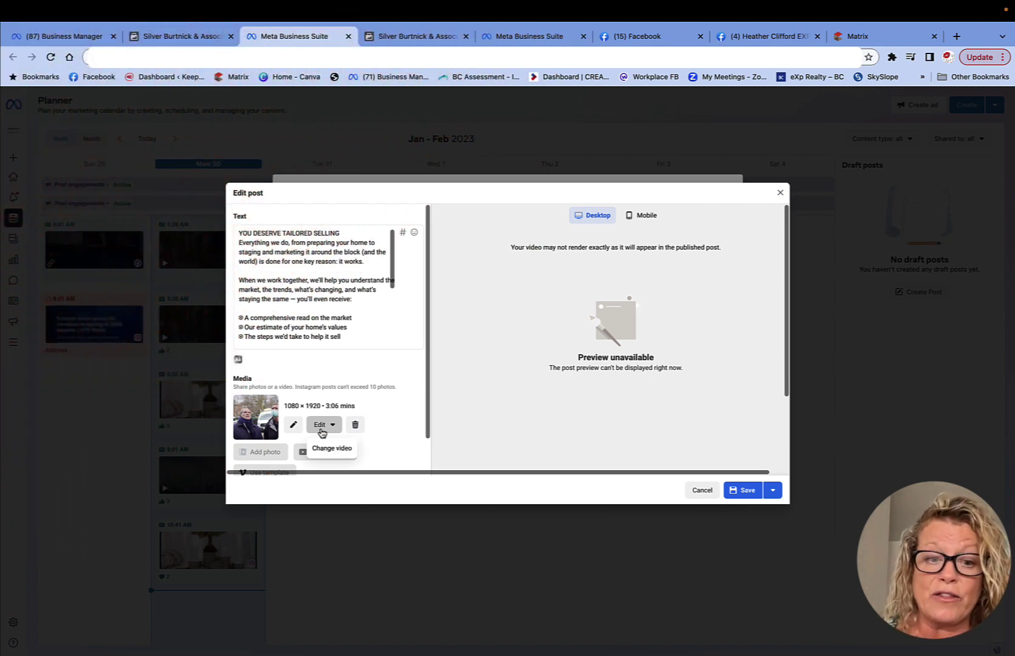
click(323, 448)
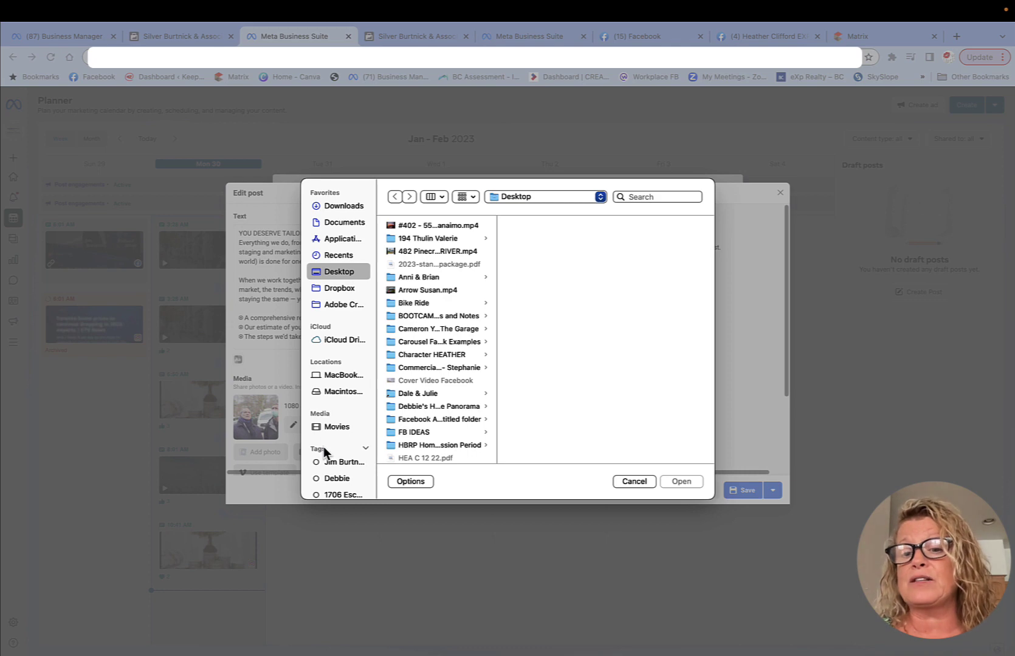
click(633, 484)
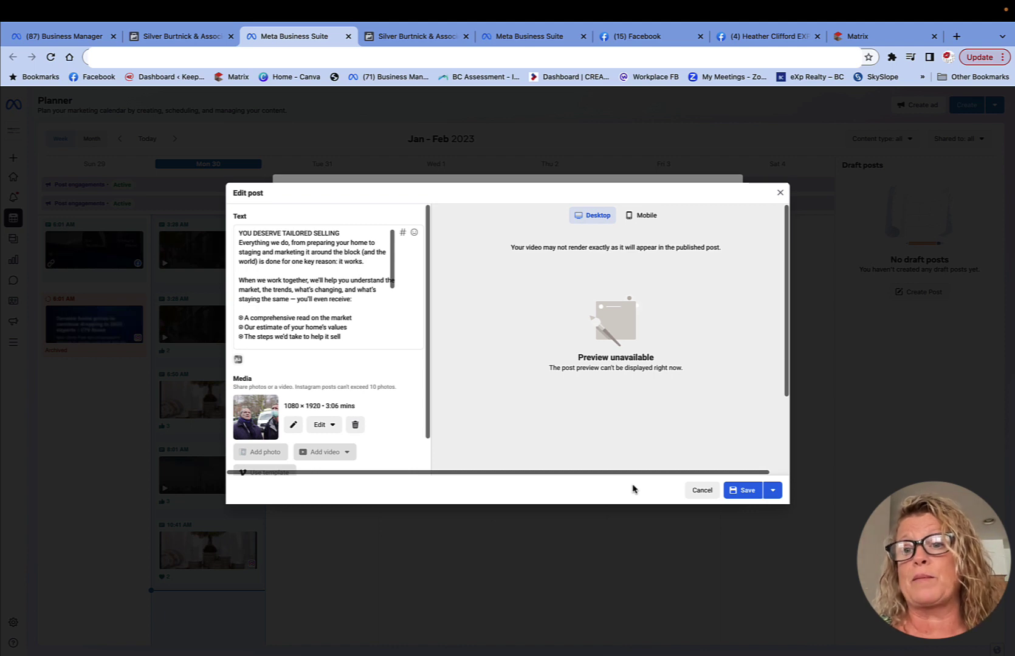
click(780, 192)
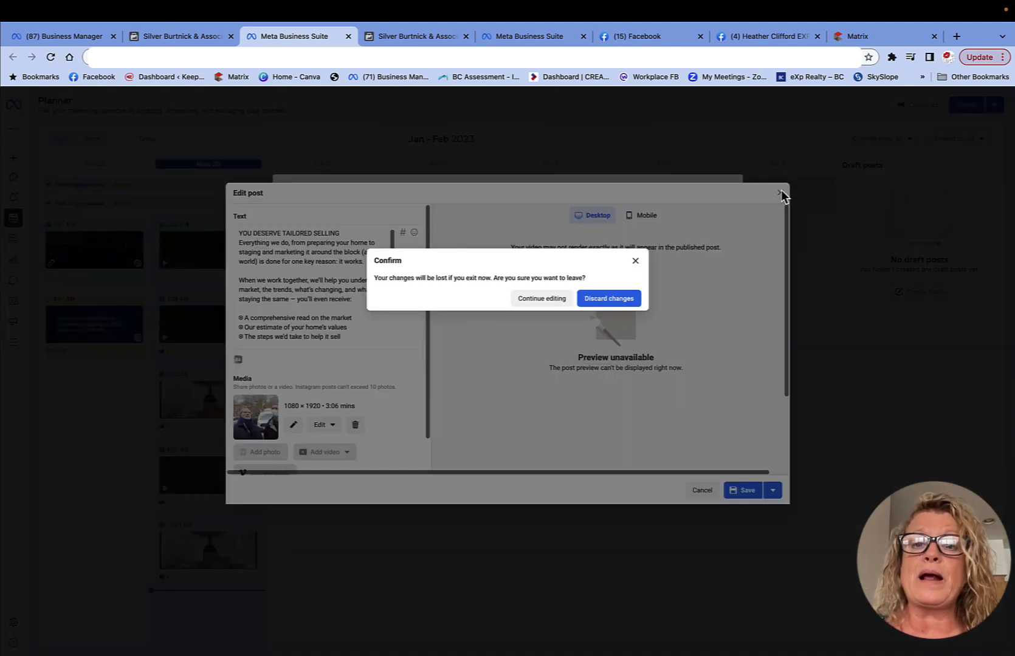
click(610, 298)
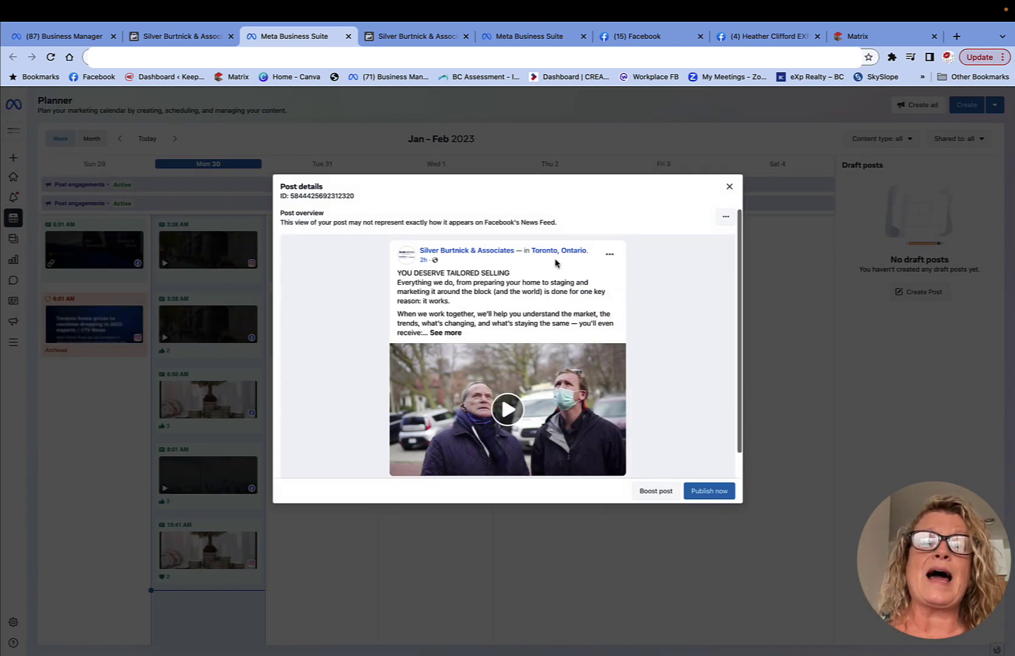
Step: Close the planner and the empty new post, and switch to the Facebook page showing the published video
click(348, 37)
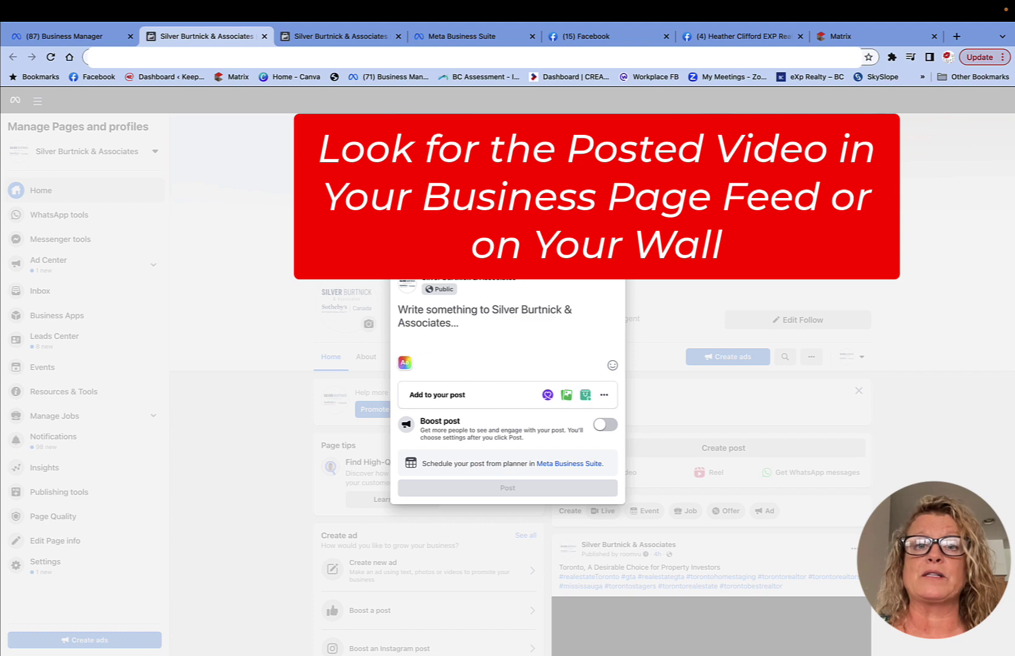
key(Escape)
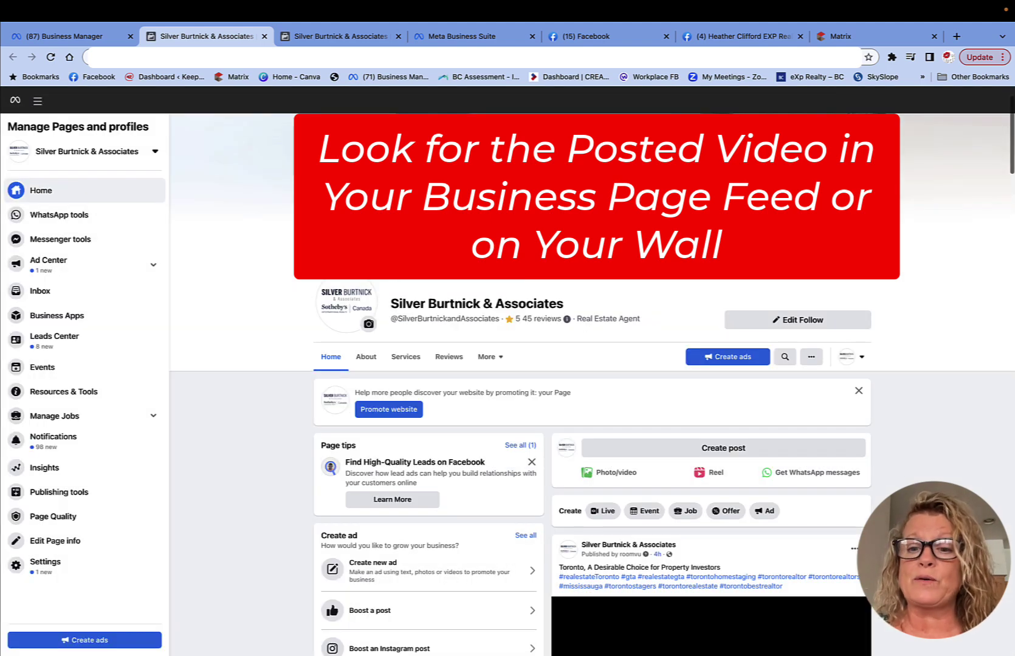
click(464, 38)
click(576, 39)
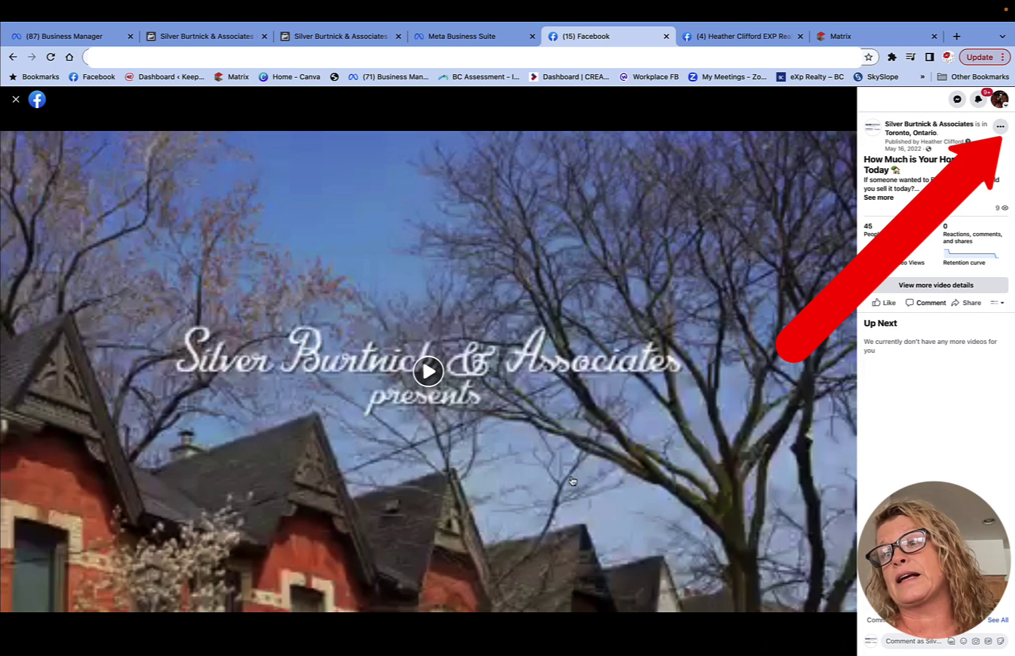
Step: Edit the published video post, open its Video Options, and pause the preview
click(1000, 127)
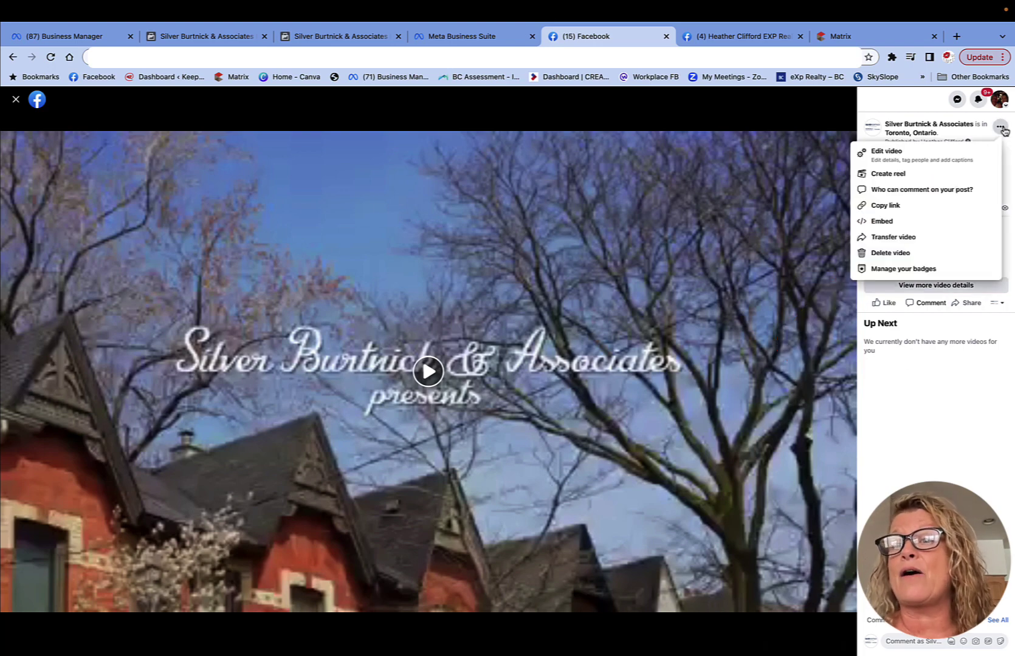
click(934, 160)
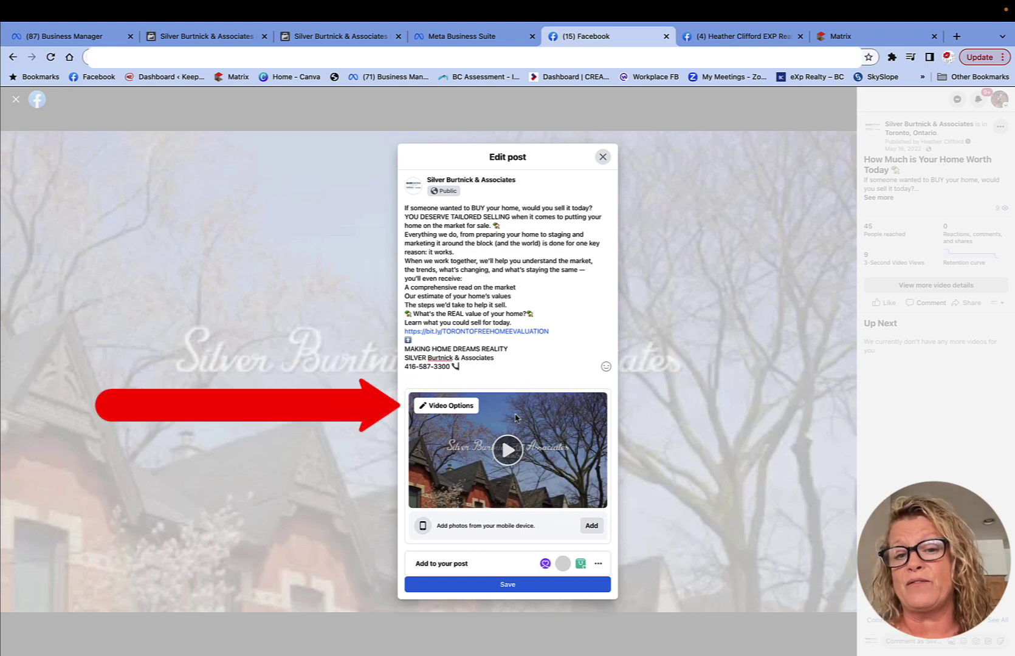
click(447, 407)
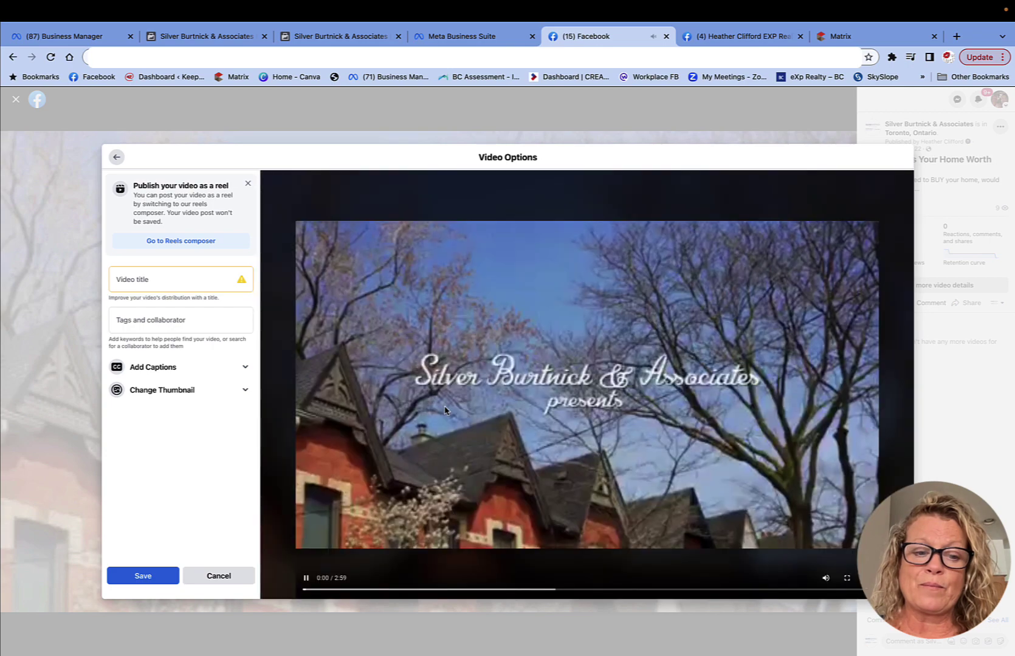
click(304, 585)
click(307, 579)
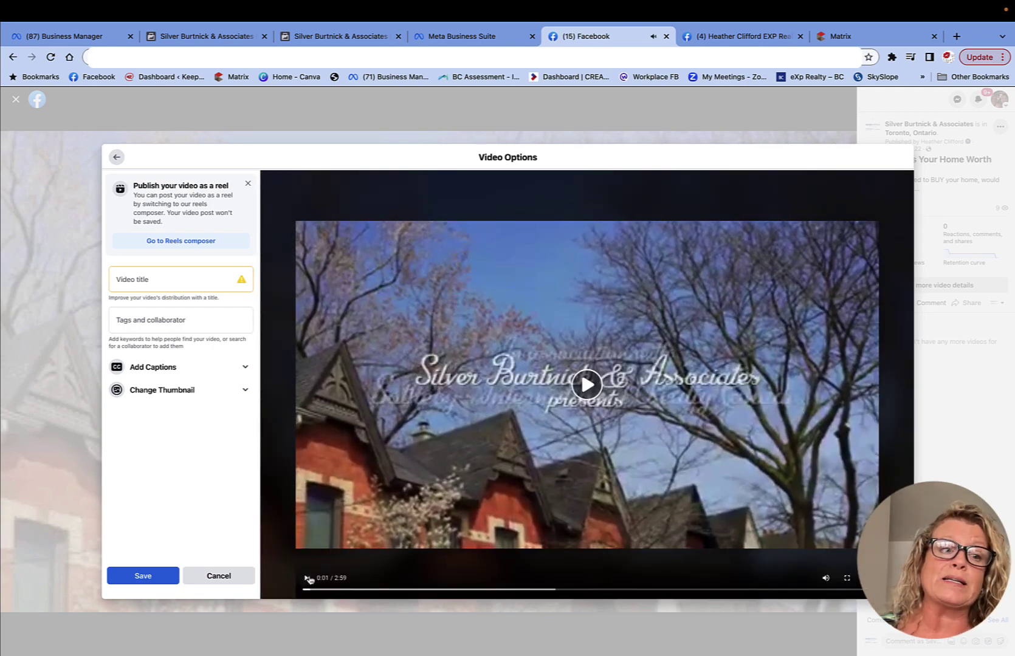
Step: Set the video title to "How Much is Your Home Worth Today"
click(149, 283)
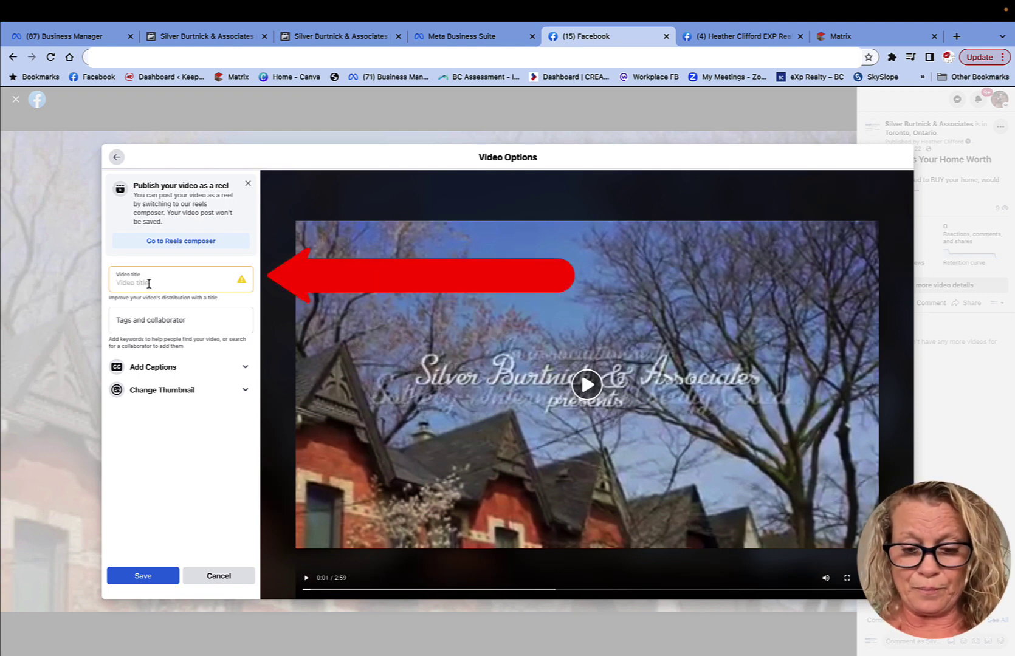
text(How M)
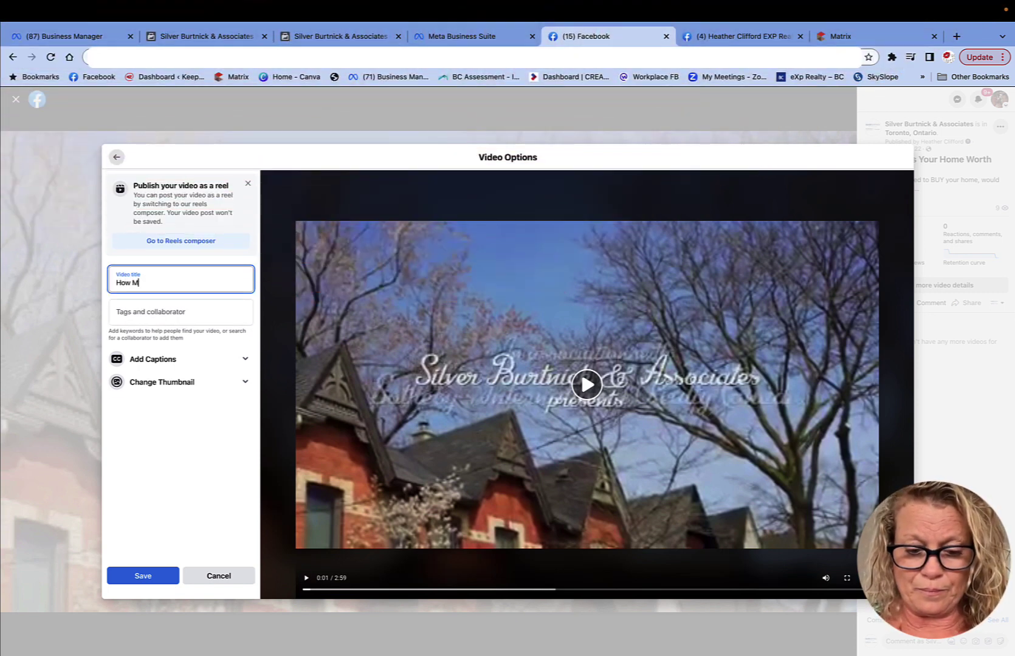
text(uch is )
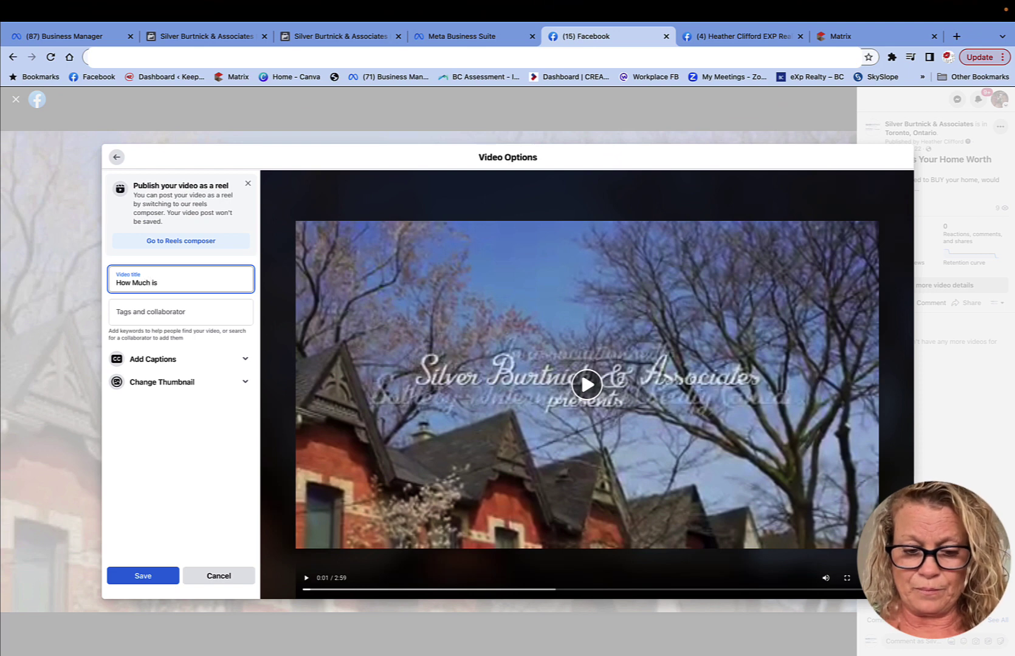
text(Your H)
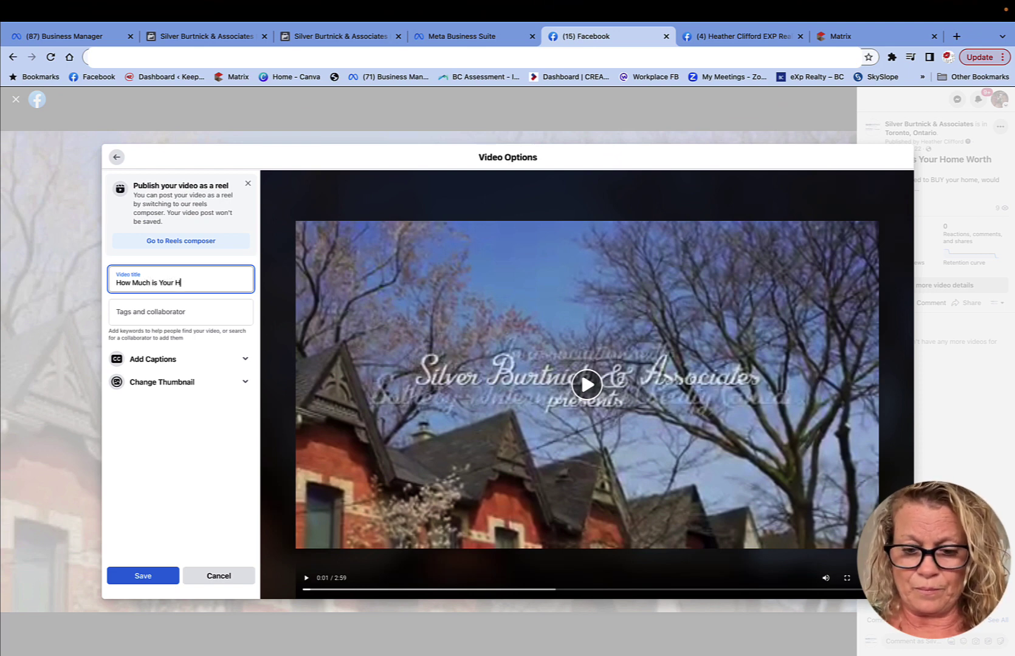
text(ome Wopr)
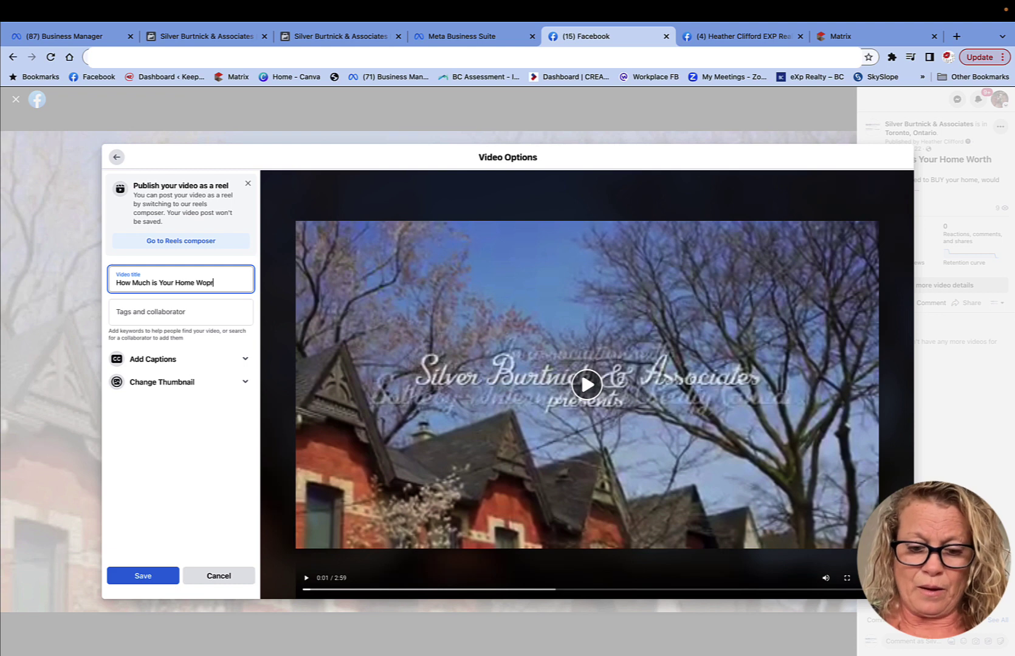
text(th Today)
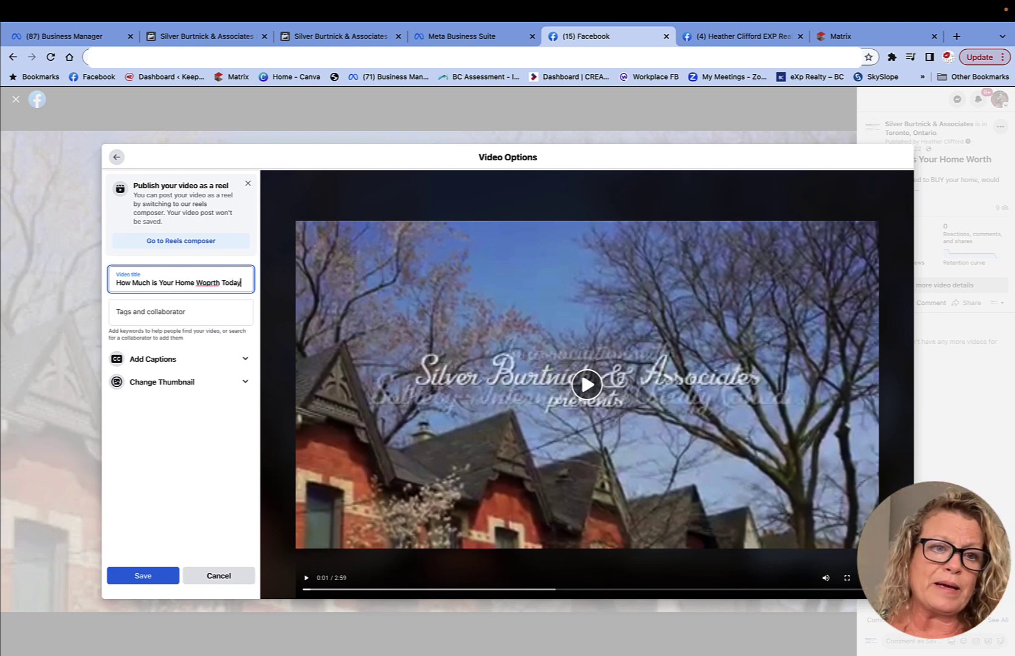
click(209, 282)
key(BackSpace)
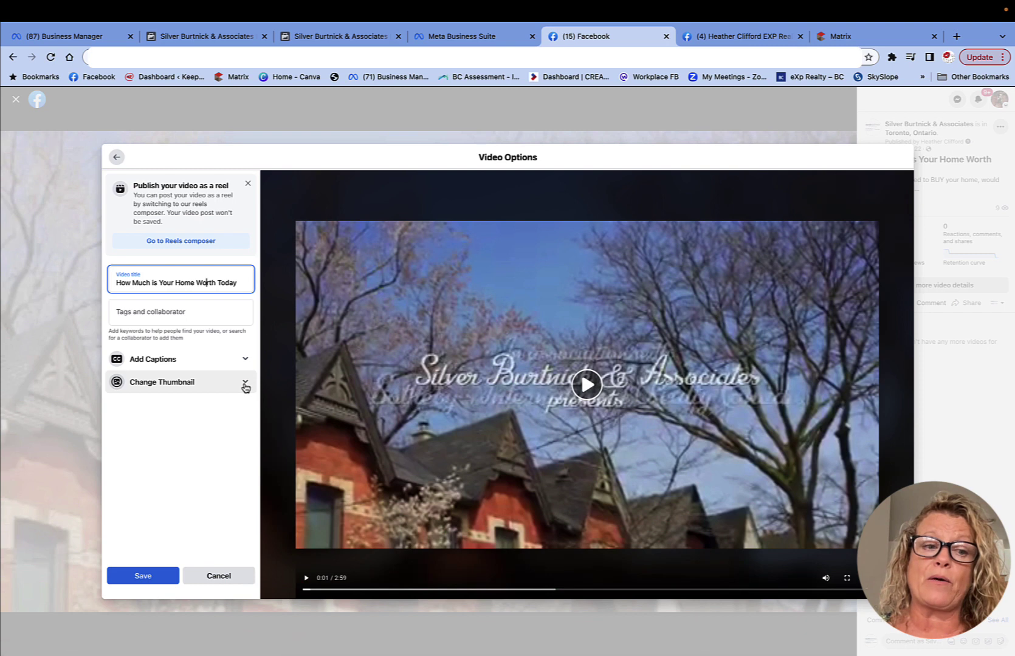
Step: Choose the thumbnail from the video, using the opening title frame at 00:00:04
click(245, 385)
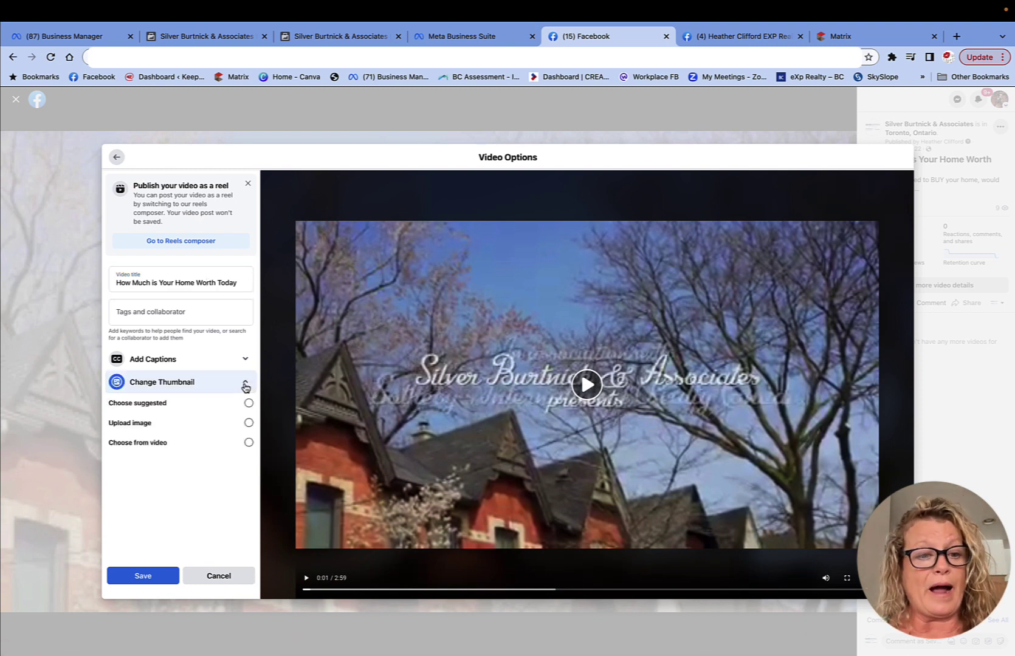
click(248, 443)
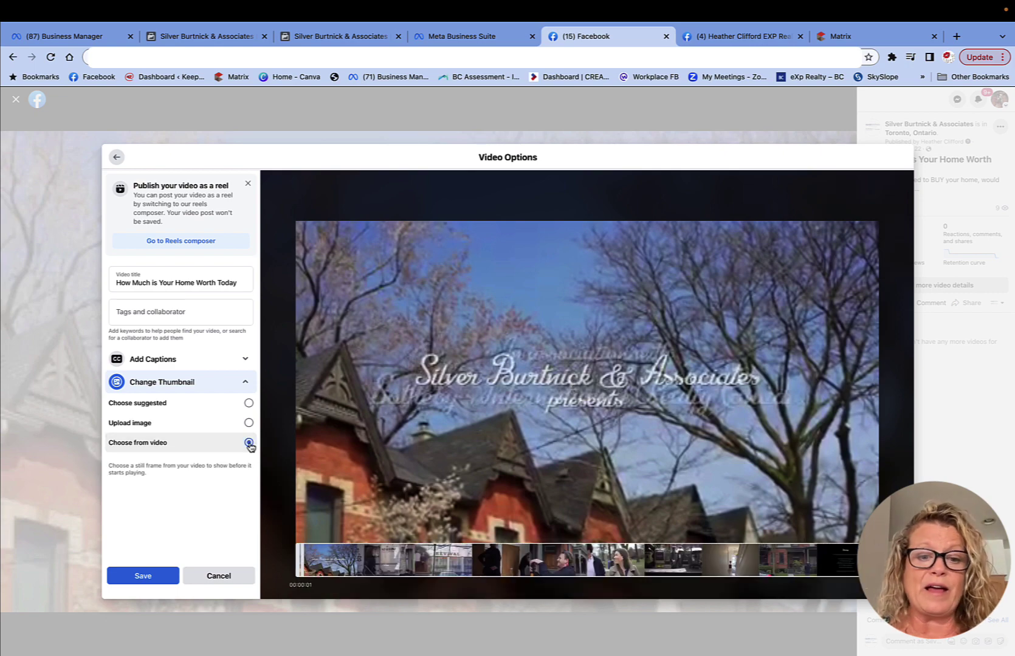
drag(355, 554, 311, 564)
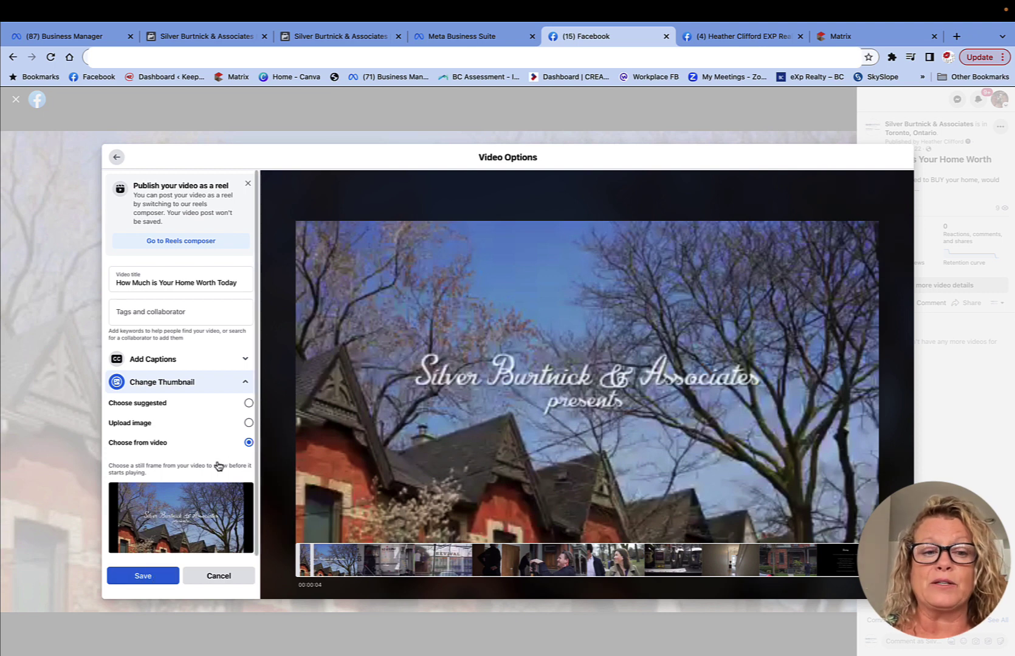
Step: Upload the Cover Video Facebook PNG image from the Desktop folder as the video's custom thumbnail
click(248, 423)
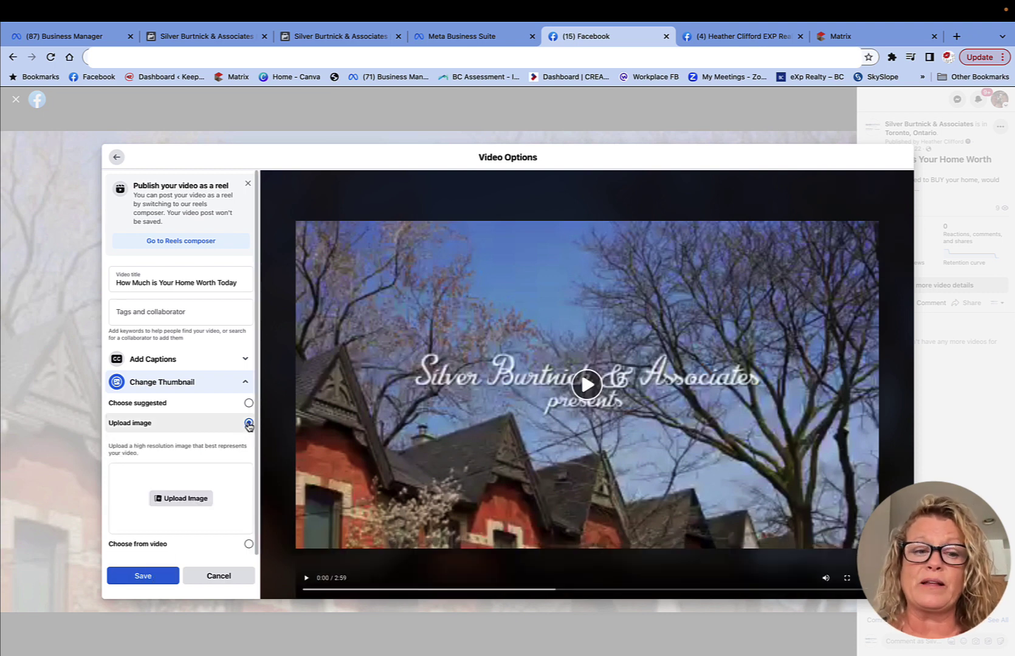
click(184, 499)
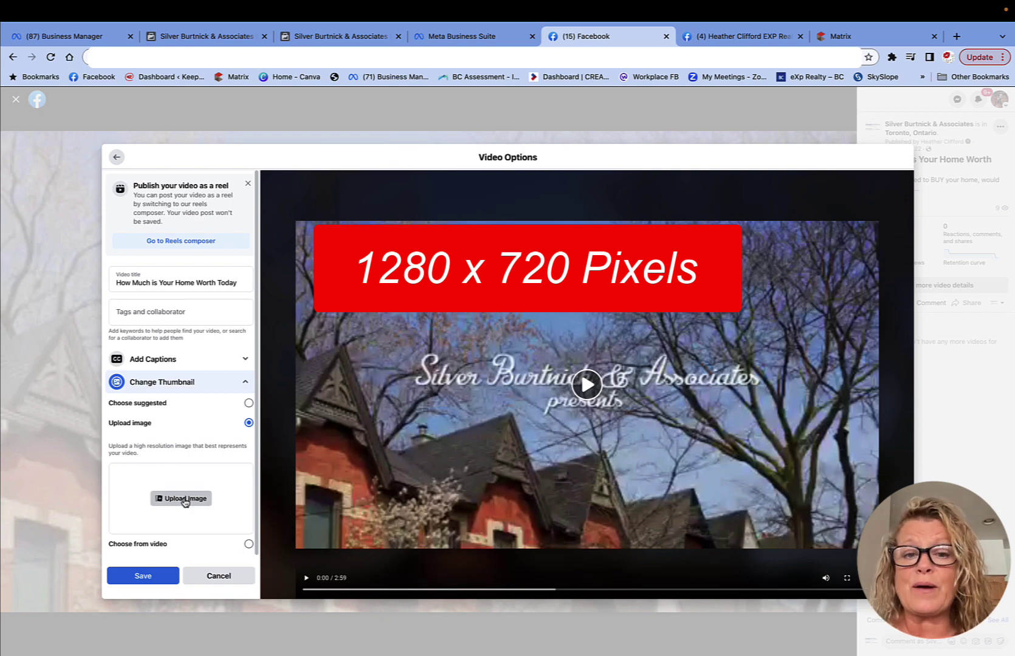
scroll(416, 388, down, 5)
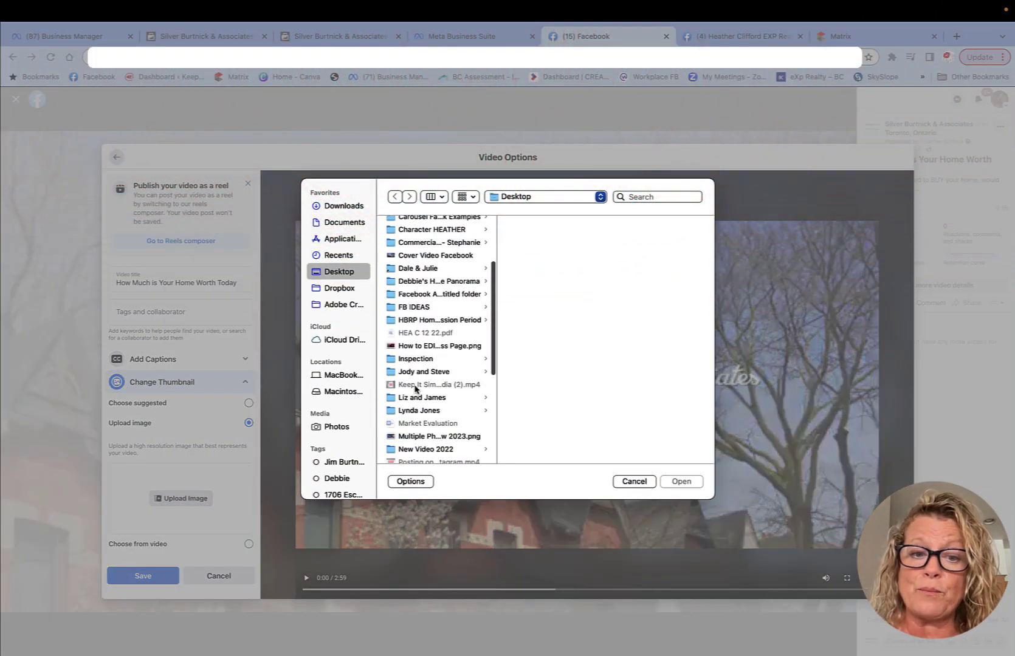
scroll(416, 389, up, 4)
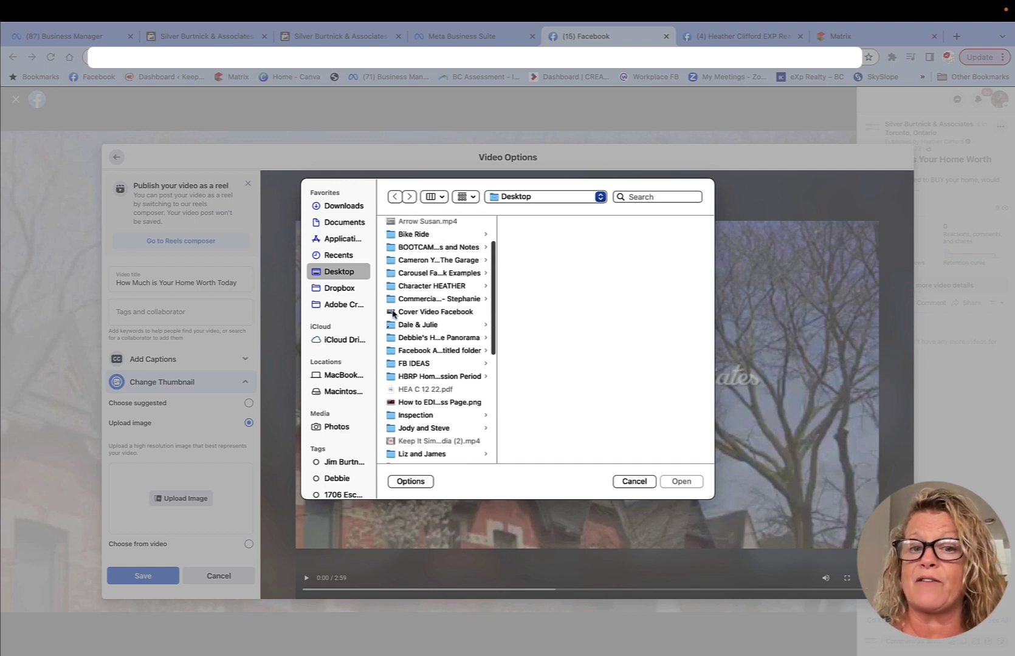
click(393, 312)
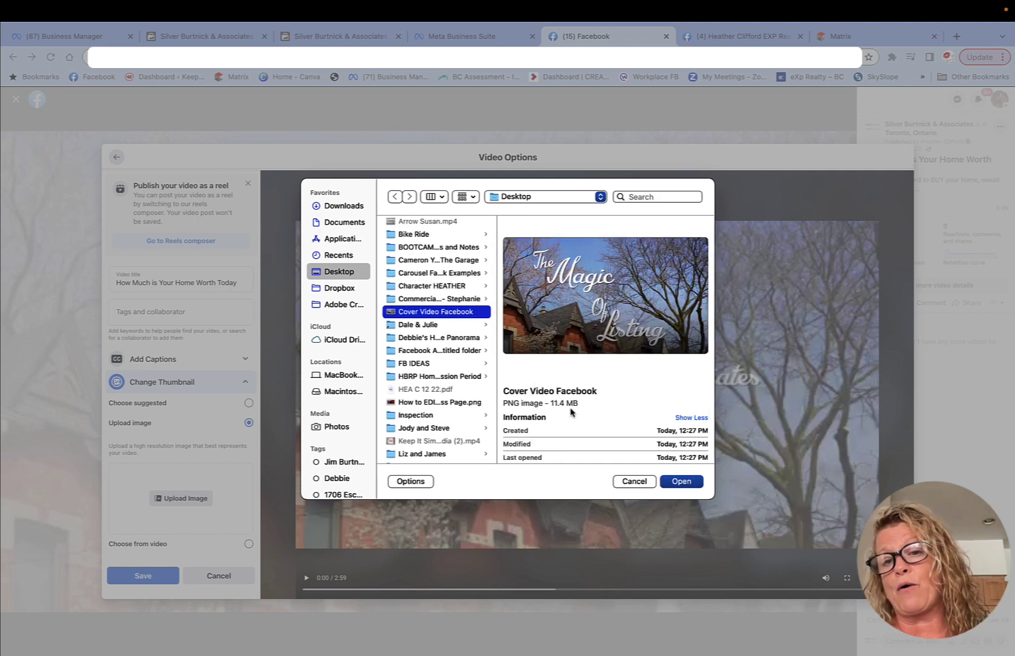
click(671, 482)
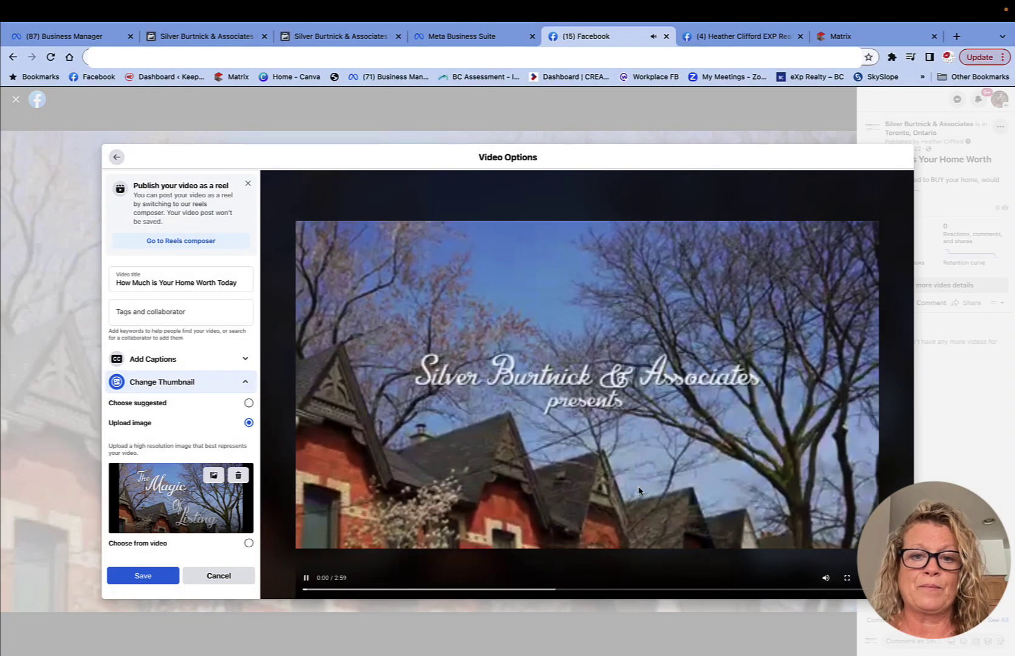
Step: Pause the video preview, save the video options, and save the edited post
click(305, 577)
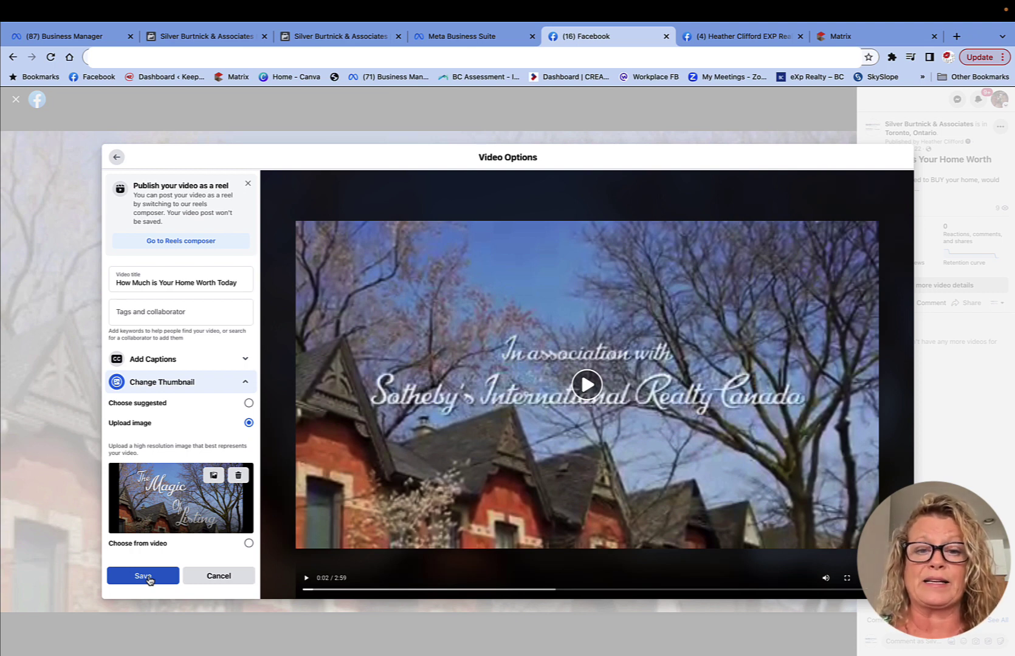
click(148, 579)
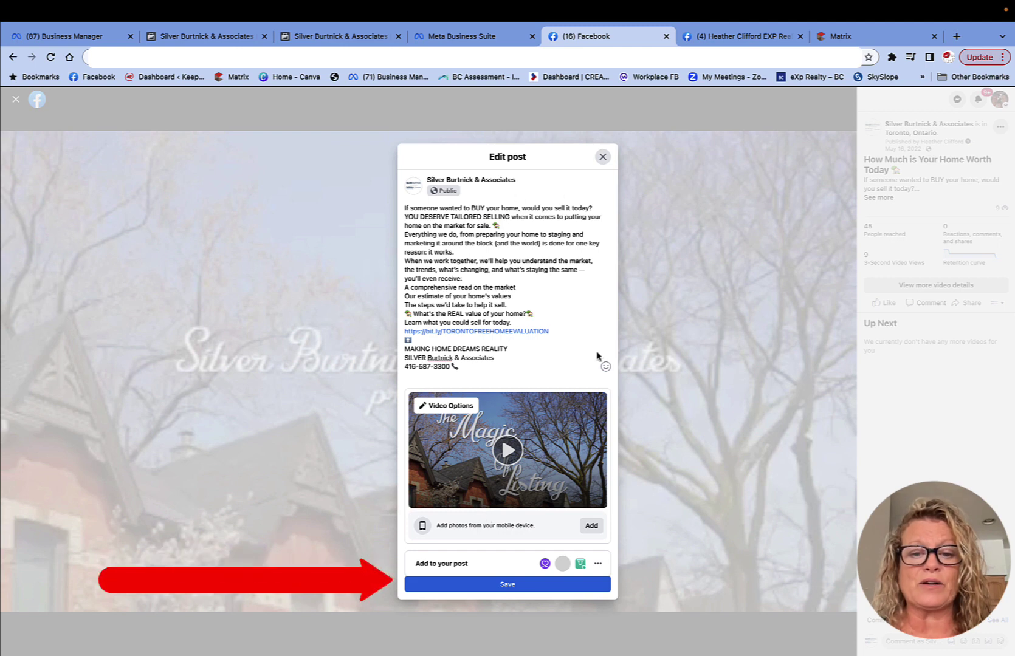
click(513, 586)
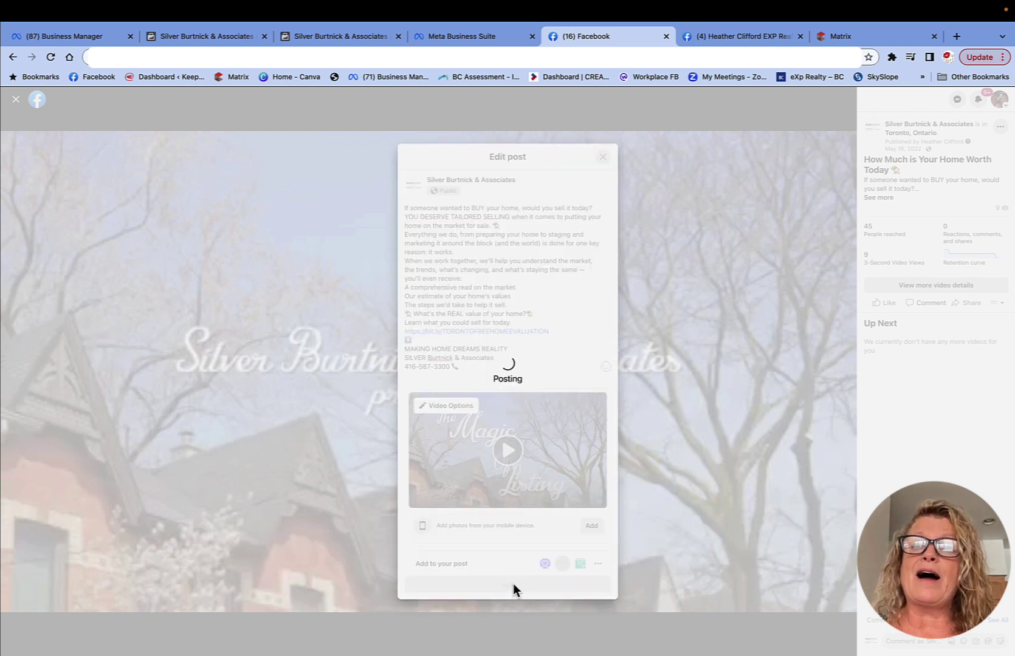